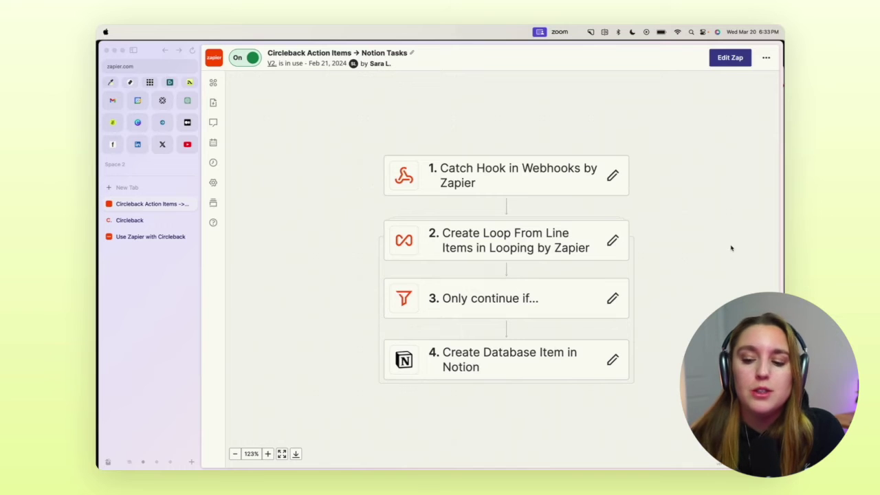
# Switch from the Zap overview to the 'Use Zapier with Circleback' setup guide in Arc
pyautogui.click(706, 122)
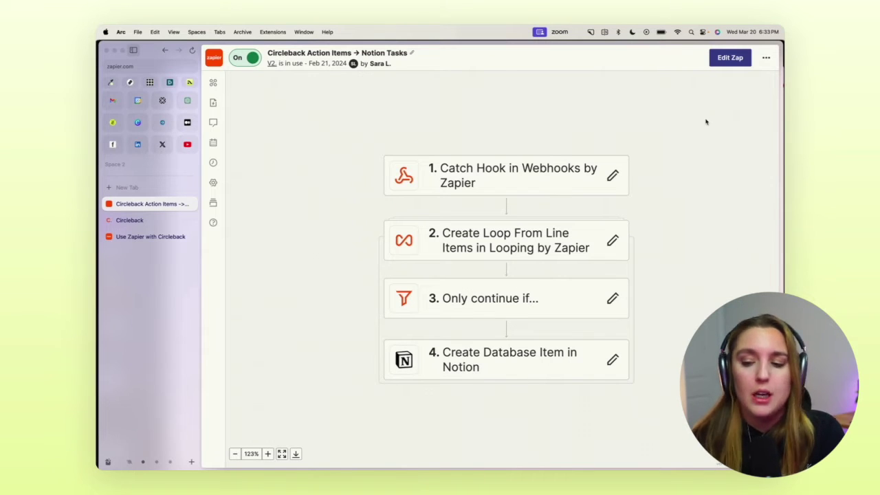
pyautogui.hscroll(3, 623, 147)
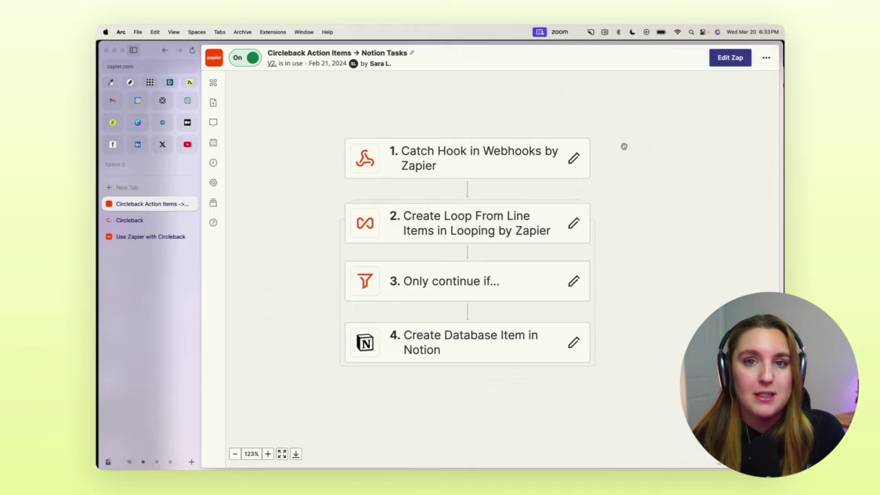
pyautogui.hotkey('ctrl', 'Tab')
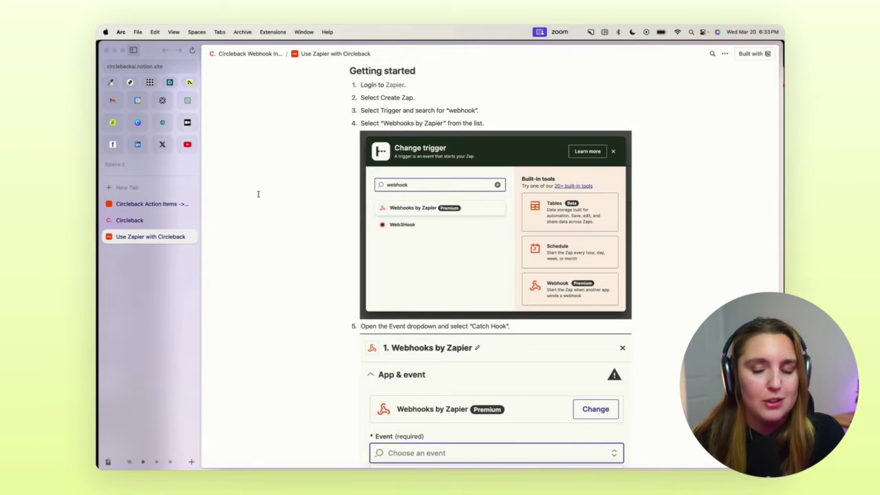
pyautogui.scroll(-1, 259, 194)
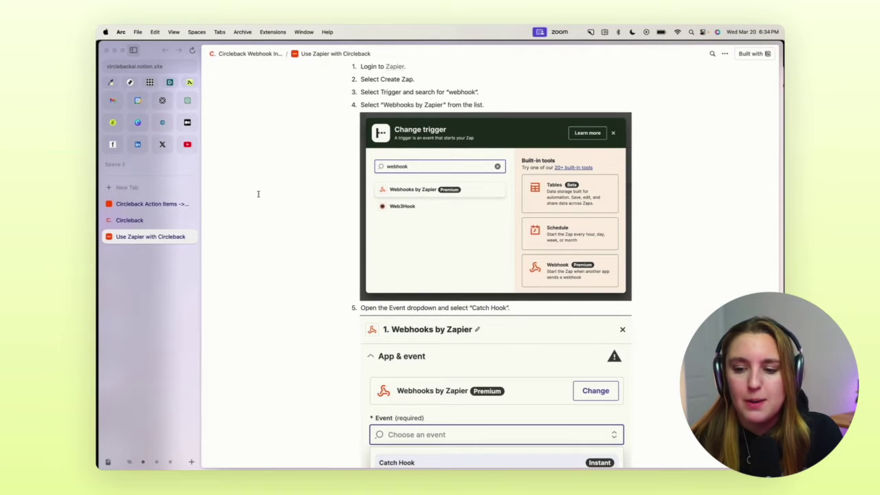
pyautogui.scroll(-6, 258, 194)
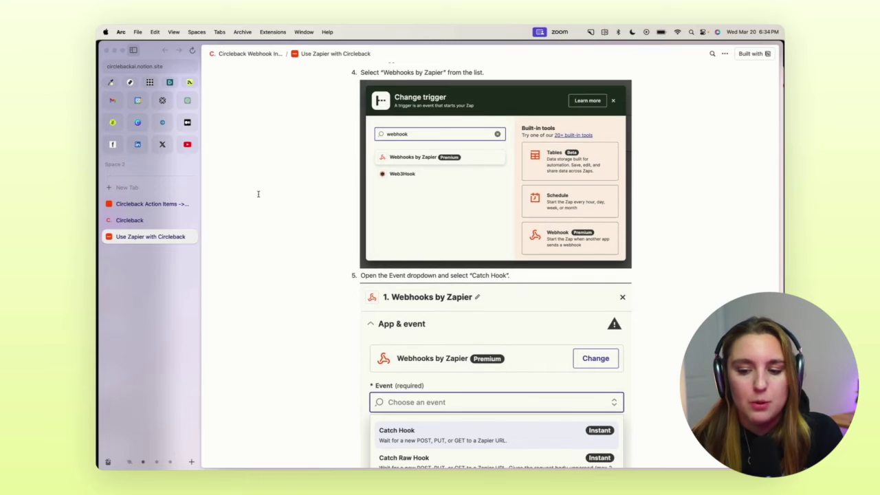
pyautogui.scroll(-8, 259, 194)
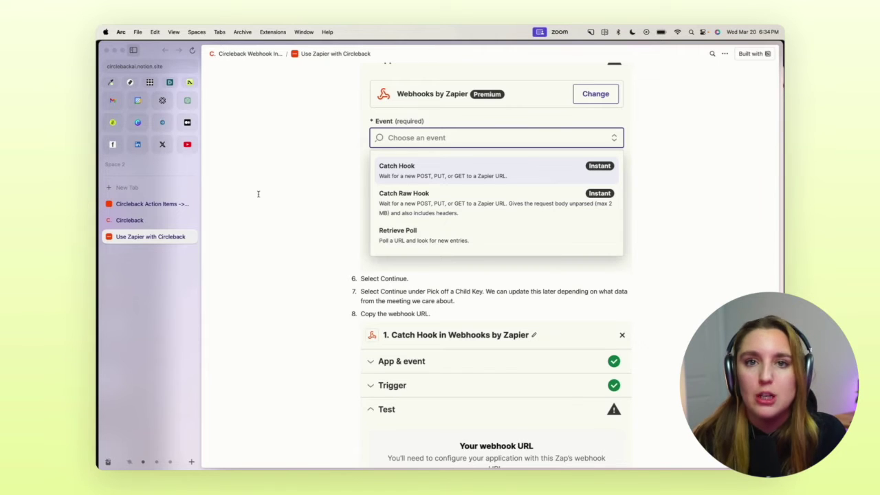
pyautogui.scroll(-10, 258, 194)
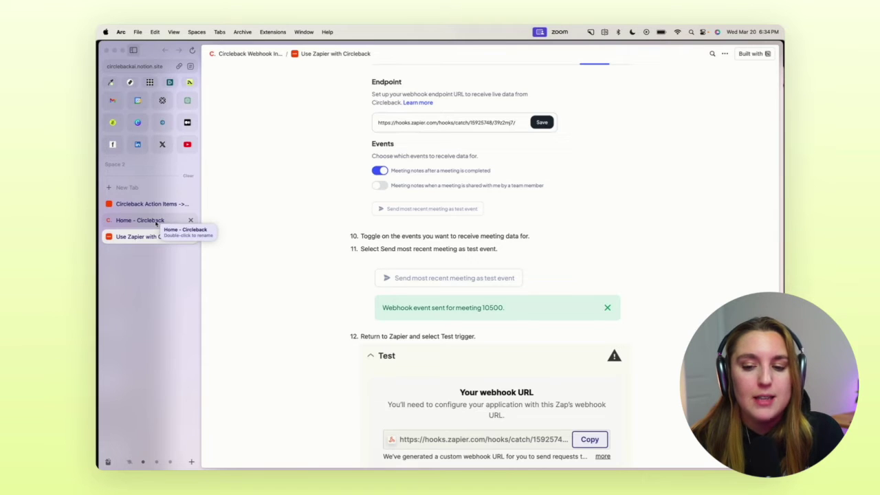
pyautogui.click(156, 221)
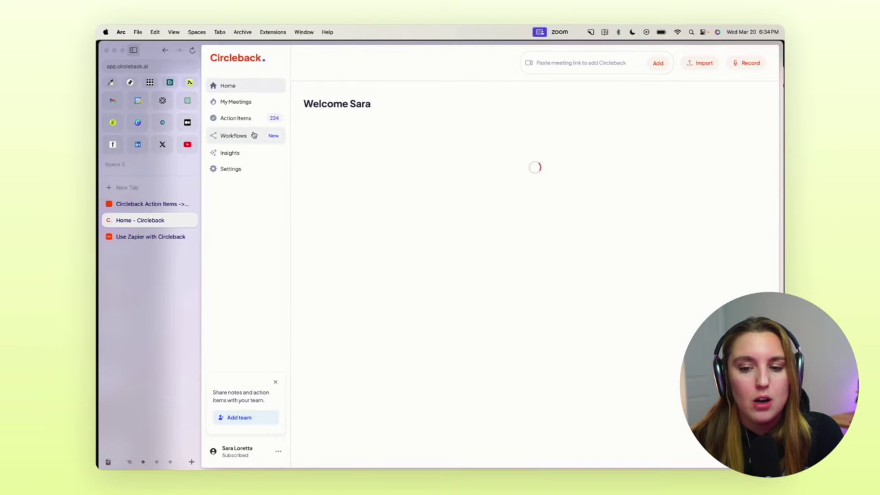
# Save the Zapier webhook URL as Circleback's webhook endpoint, then return to the Zap
pyautogui.click(230, 168)
pyautogui.click(408, 128)
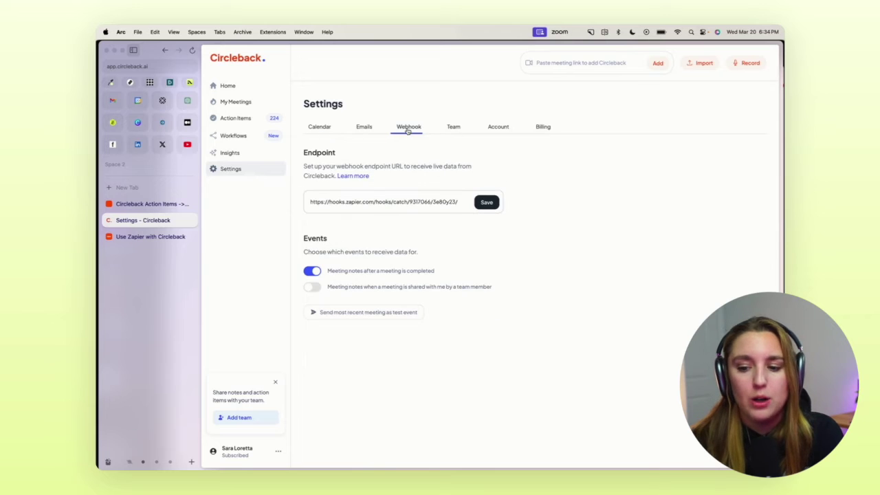
pyautogui.click(487, 203)
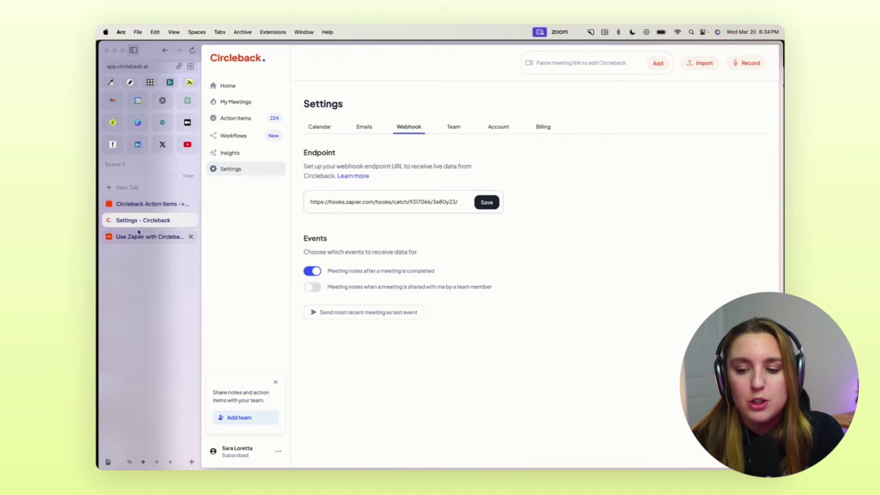
pyautogui.click(150, 204)
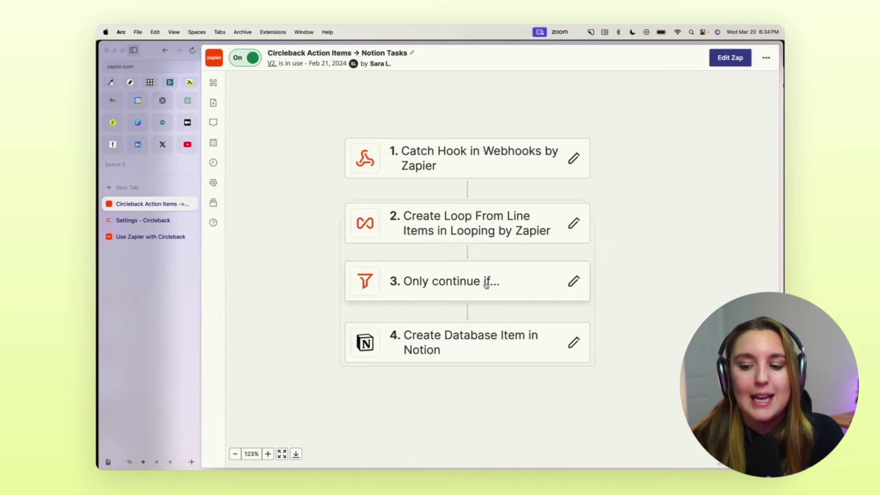
# Keep Create Loop From Line Items as step 2's event
pyautogui.click(498, 232)
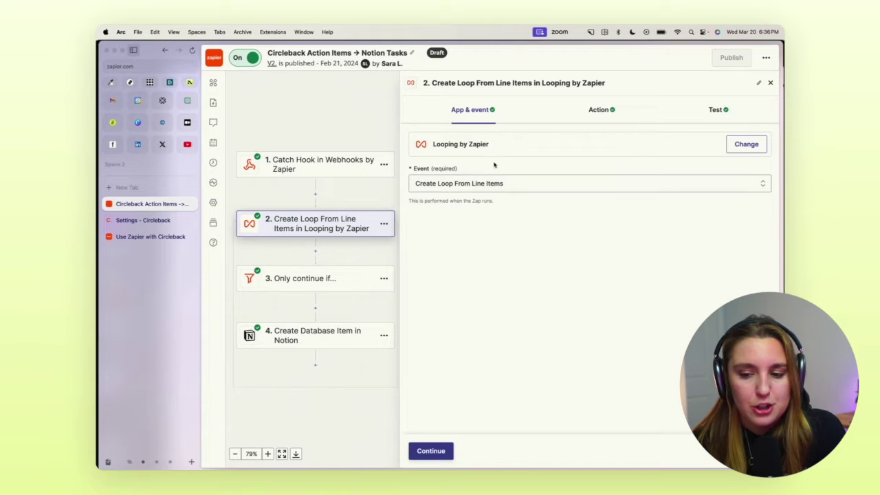
pyautogui.click(475, 184)
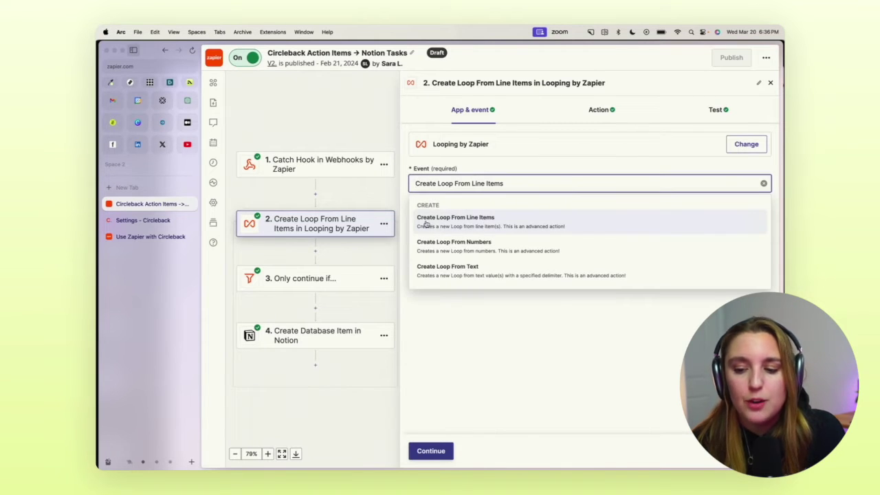
pyautogui.click(480, 221)
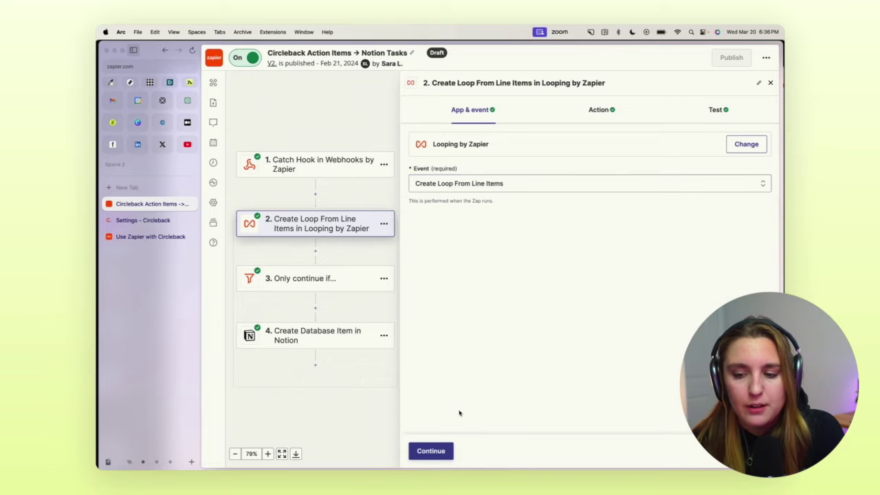
pyautogui.click(431, 452)
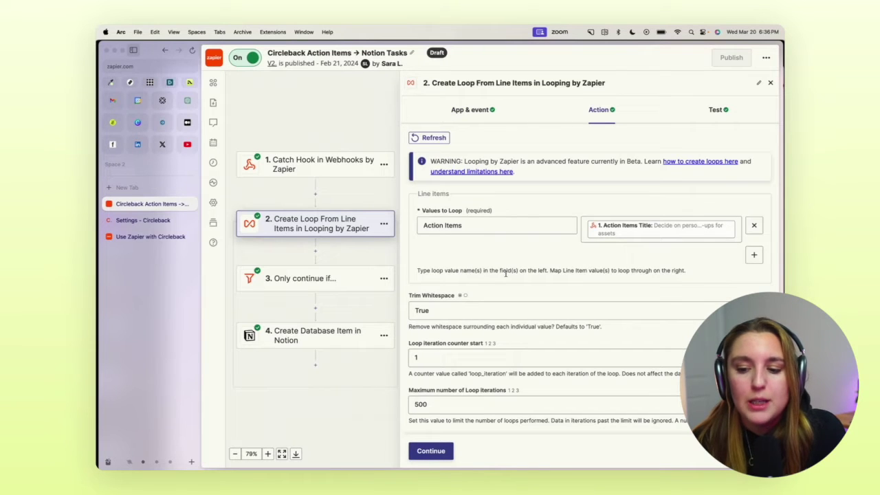
# Verify the Action Items loop values and counter start, and test the loop successfully
pyautogui.click(488, 225)
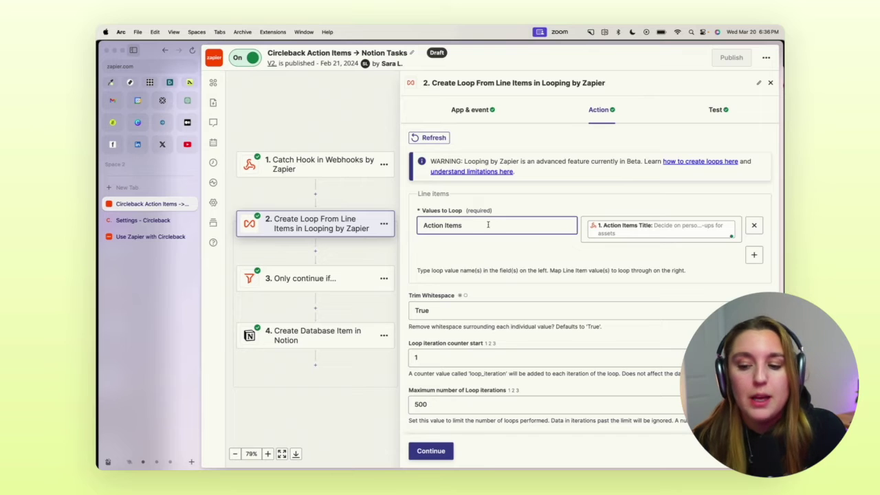
pyautogui.click(665, 230)
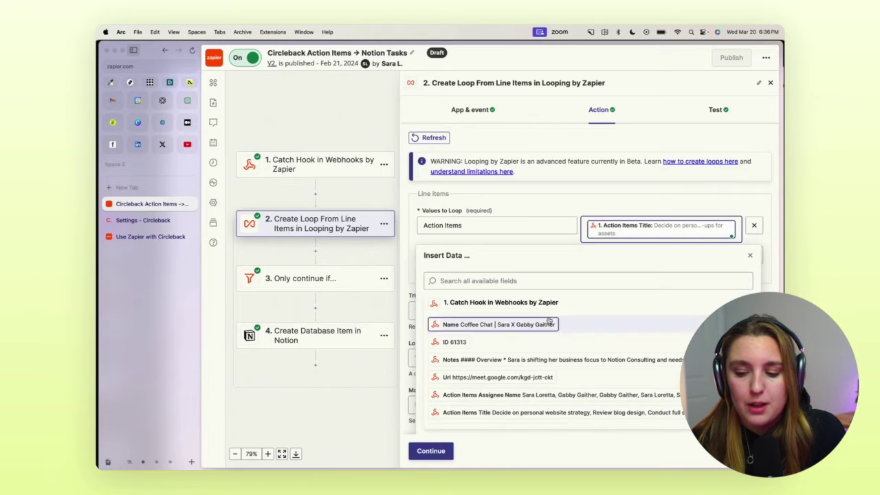
pyautogui.click(611, 218)
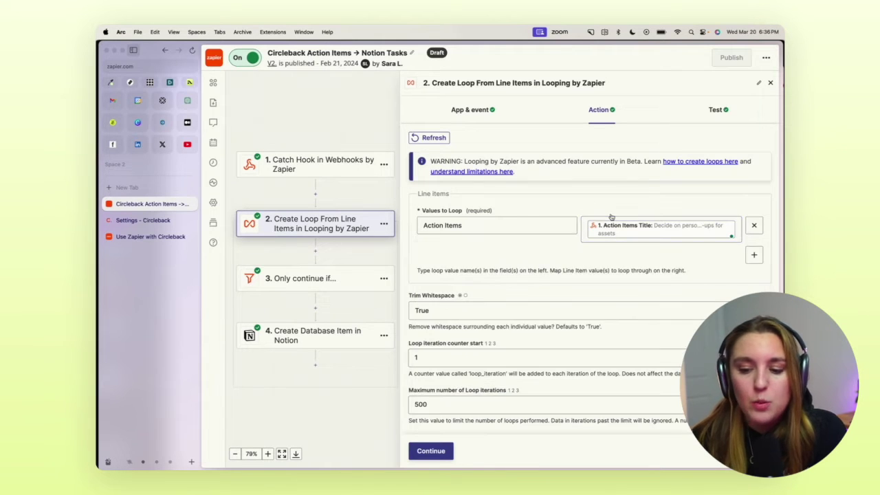
pyautogui.click(479, 355)
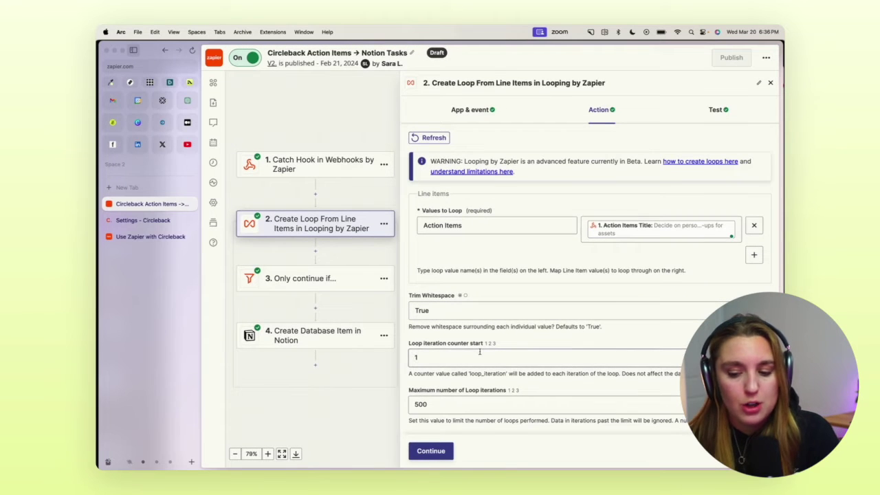
pyautogui.click(521, 326)
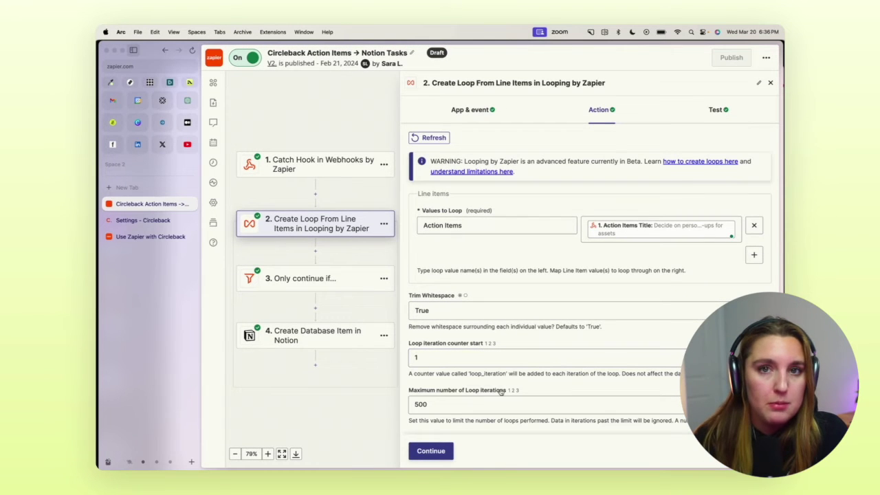
pyautogui.click(430, 451)
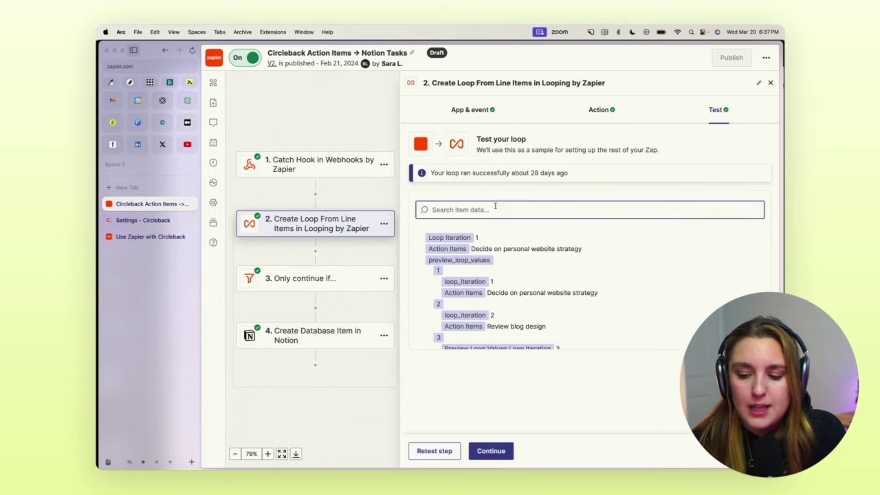
pyautogui.click(489, 450)
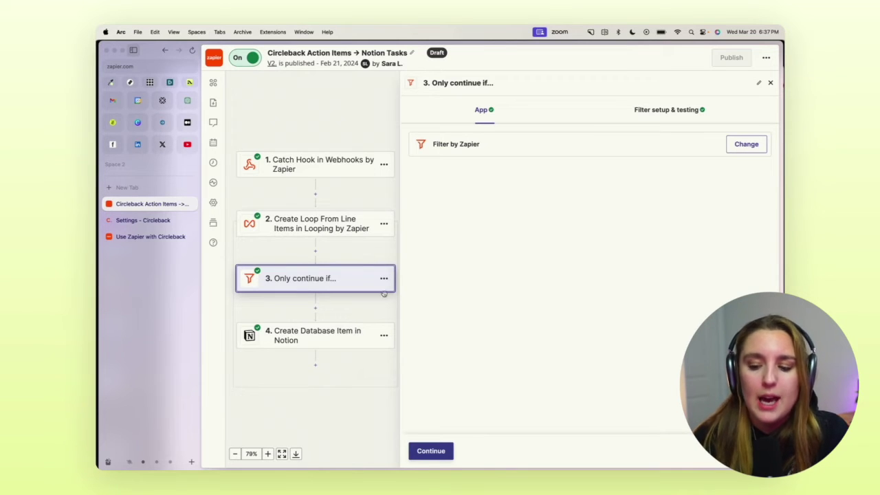
# Check the assignee and 'Coffee Chat' exclusion conditions and retest the filter on new test data
pyautogui.click(440, 451)
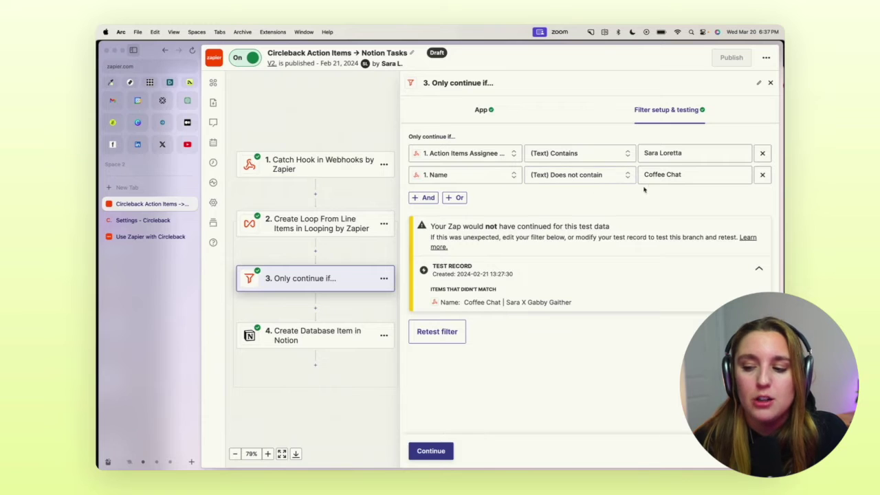
pyautogui.click(683, 174)
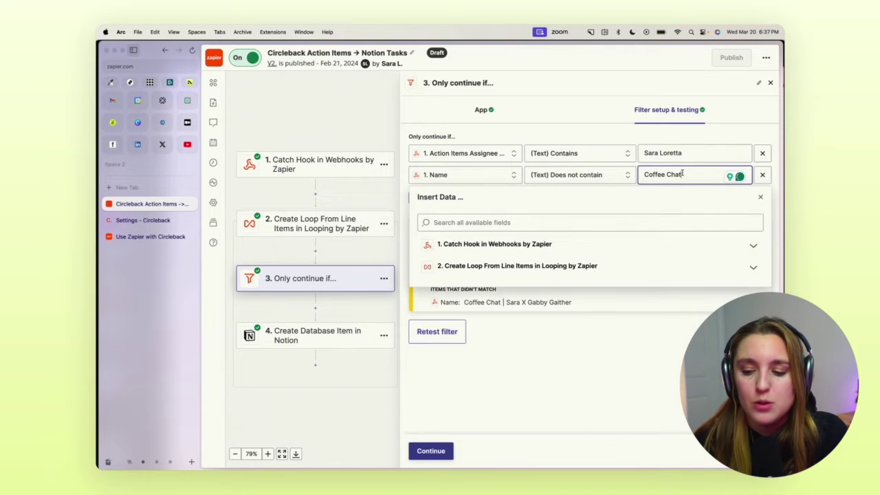
pyautogui.click(613, 368)
pyautogui.click(427, 451)
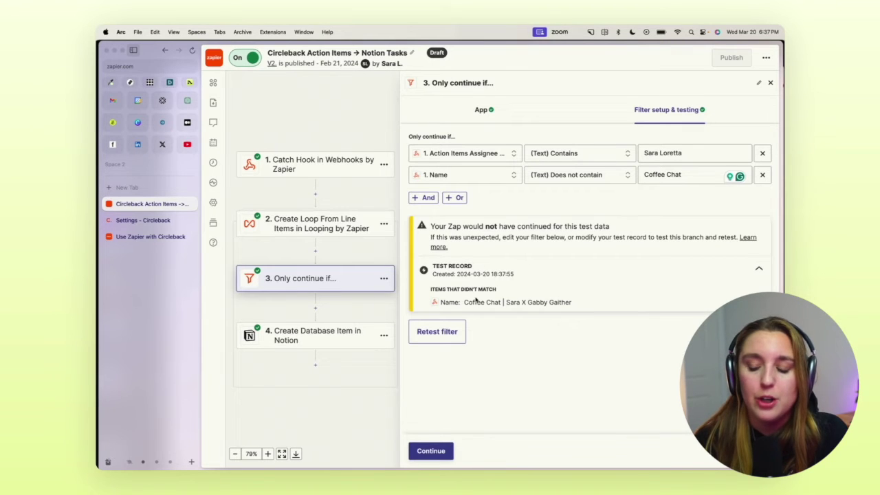
pyautogui.moveTo(464, 303); pyautogui.dragTo(579, 321)
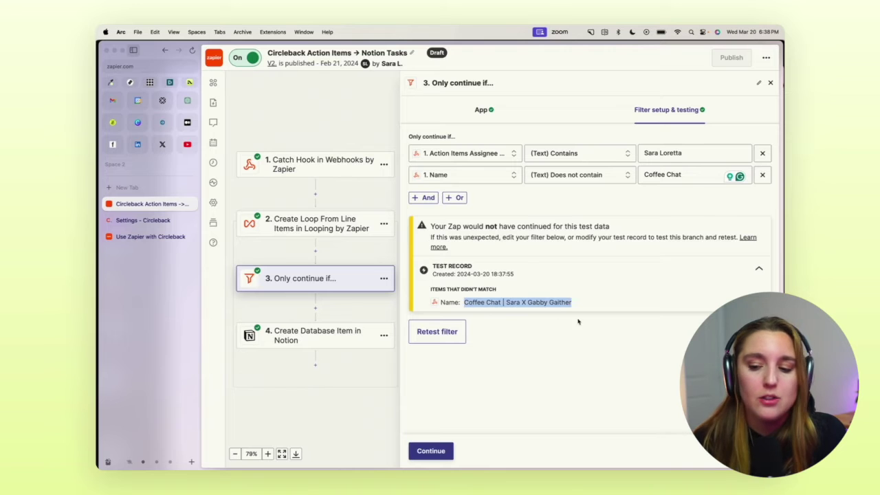
pyautogui.click(576, 329)
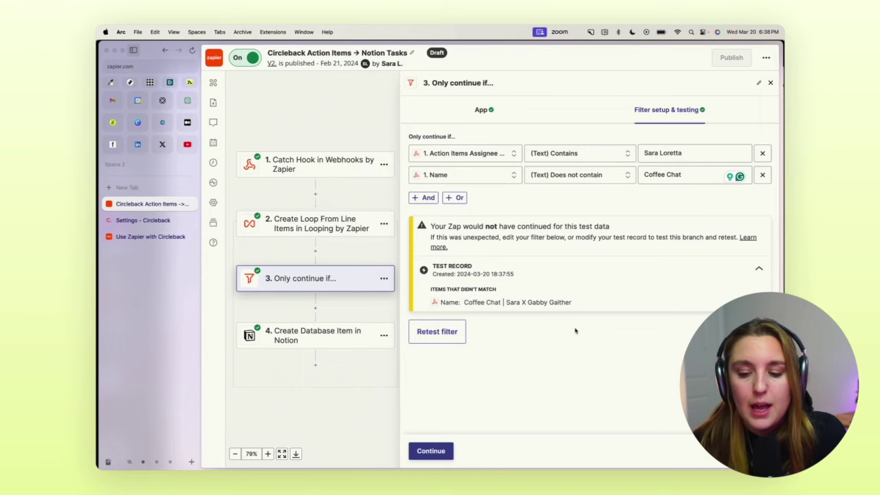
pyautogui.click(353, 334)
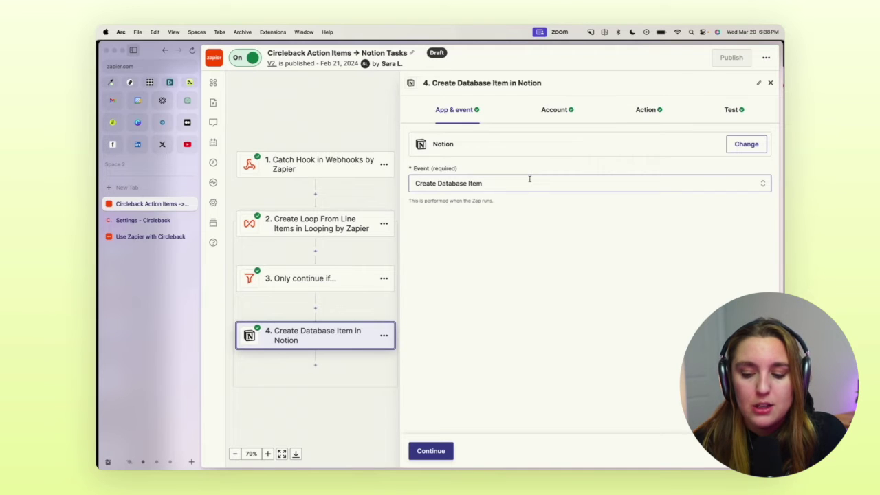
# Advance to the Notion step's Action fields and review the 2024 Tasks Focus and Status mappings
pyautogui.click(434, 451)
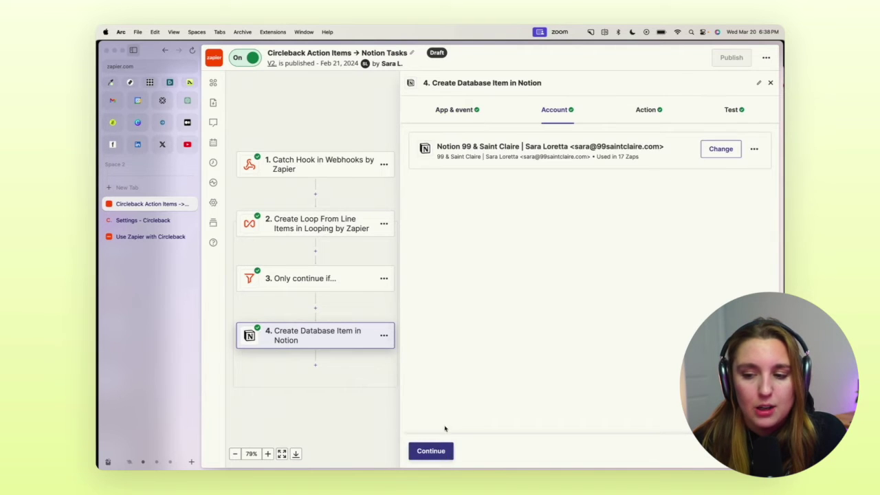
pyautogui.click(436, 448)
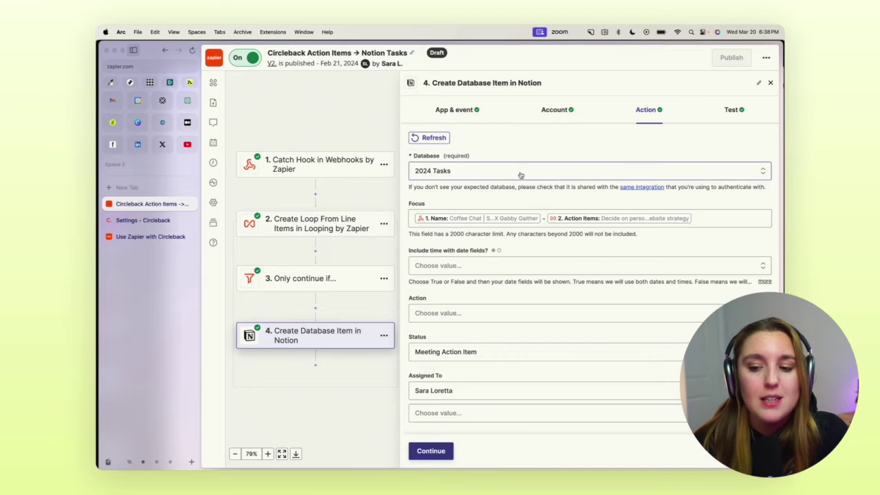
pyautogui.scroll(-1, 520, 175)
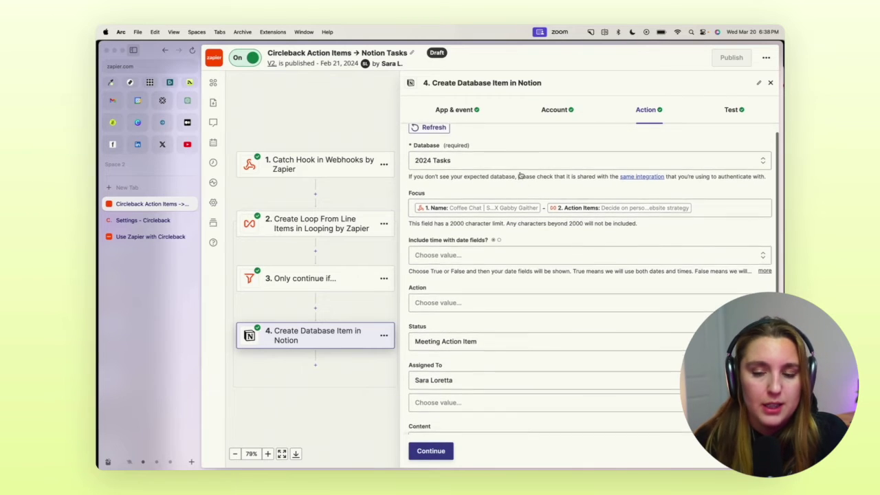
pyautogui.scroll(1, 521, 174)
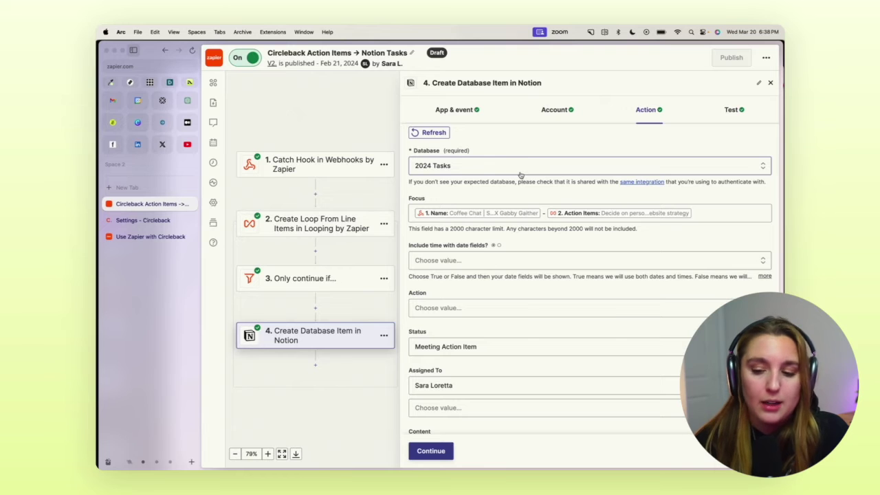
pyautogui.scroll(-2, 521, 174)
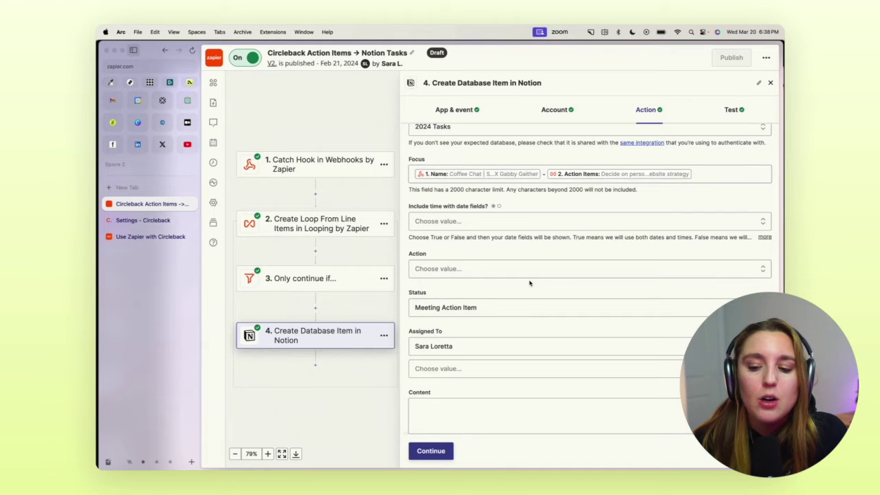
pyautogui.scroll(-2, 530, 284)
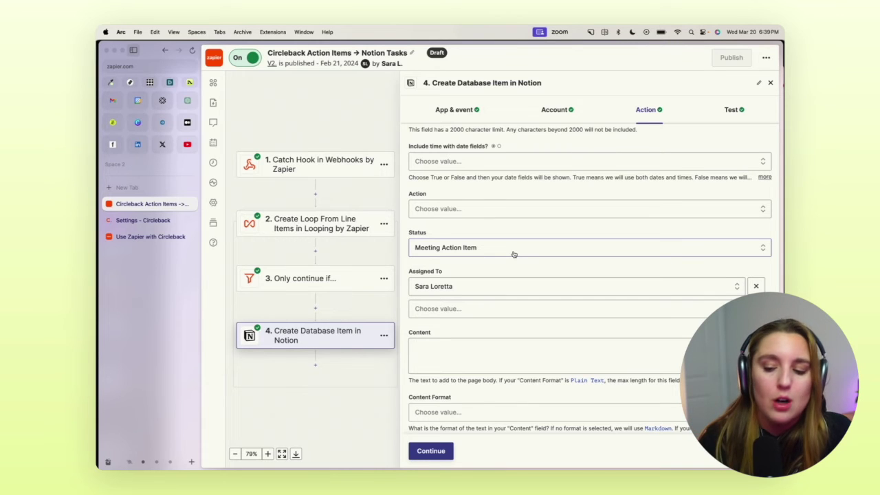
# Scroll through the Notion step's Status, Content and Content Format fields
pyautogui.scroll(-1, 513, 254)
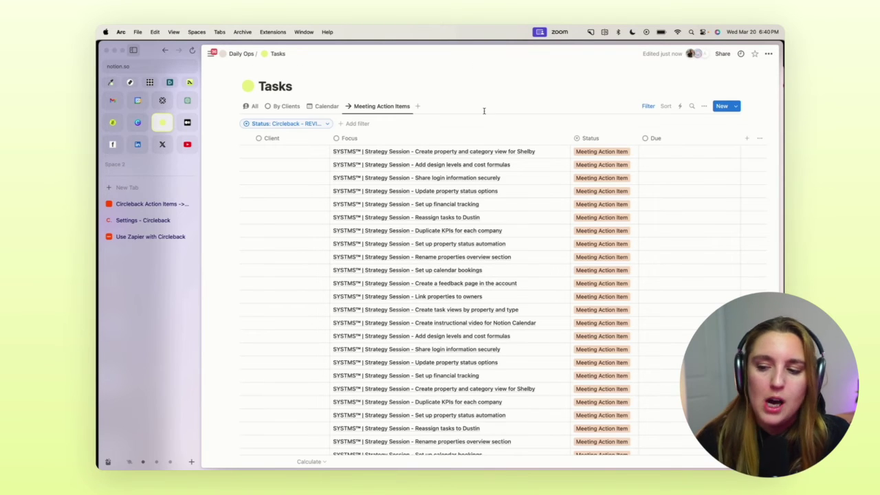
# Collapse the 'Status: Circleback - REVIEW' filter bar above the Meeting Action Items table
pyautogui.click(649, 106)
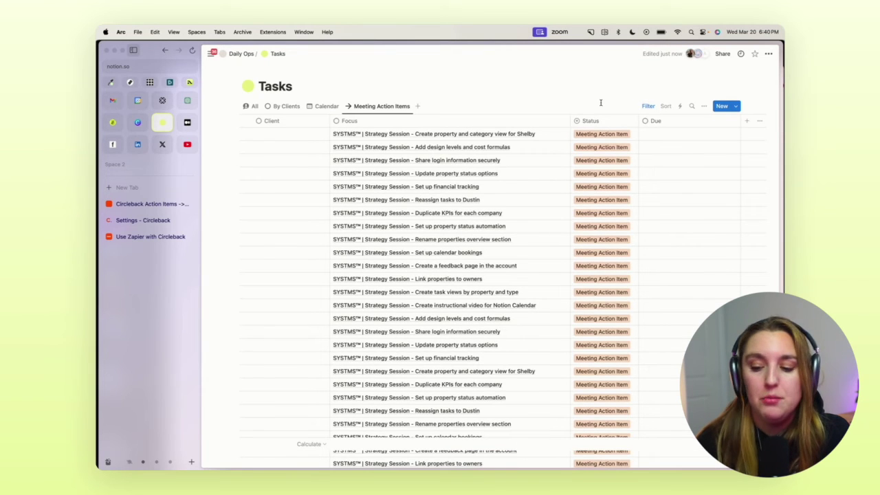
pyautogui.scroll(-3, 600, 103)
pyautogui.scroll(3, 548, 99)
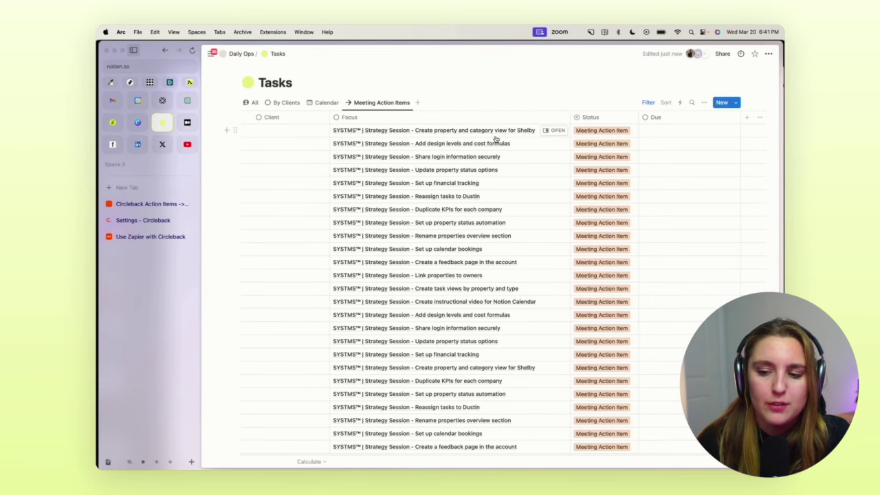
# Set the first meeting action item's Client to Idlewild and its Status to Not Started
pyautogui.click(278, 132)
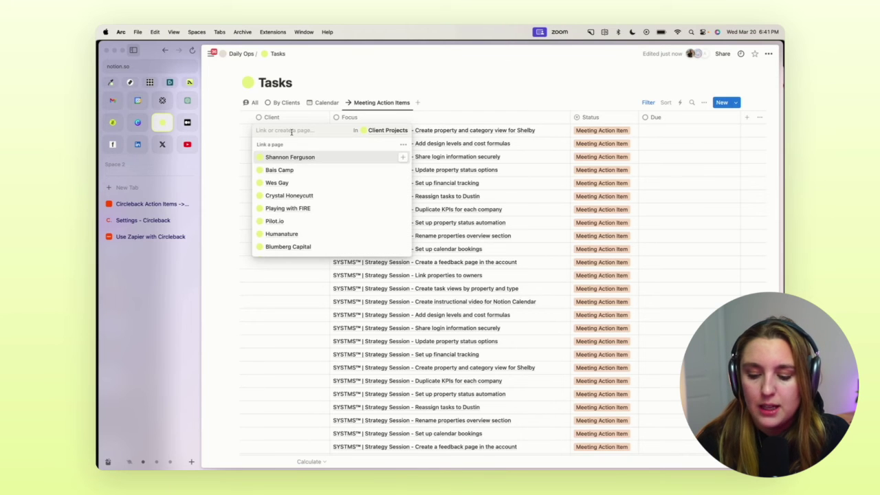
pyautogui.write('idle')
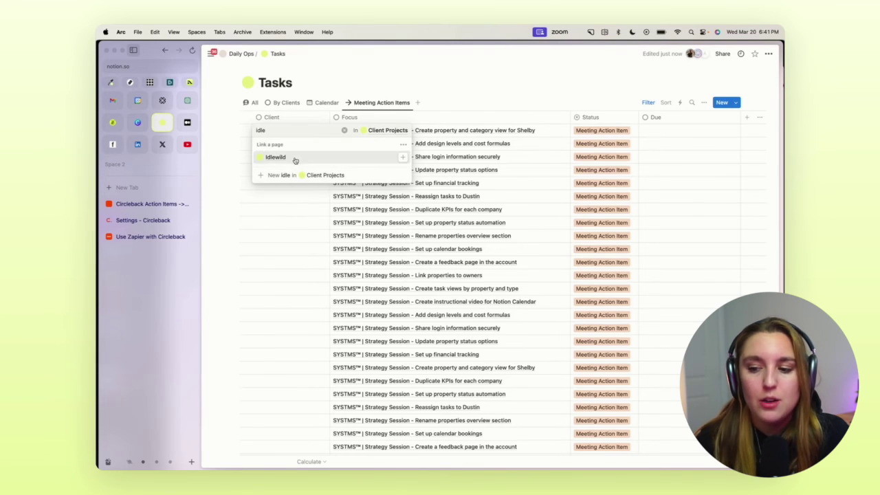
pyautogui.press('Return')
pyautogui.click(607, 132)
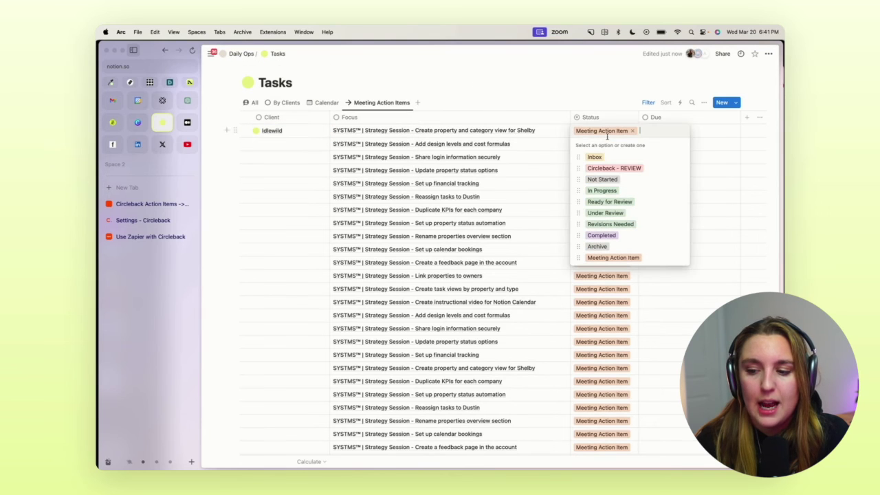
pyautogui.click(613, 179)
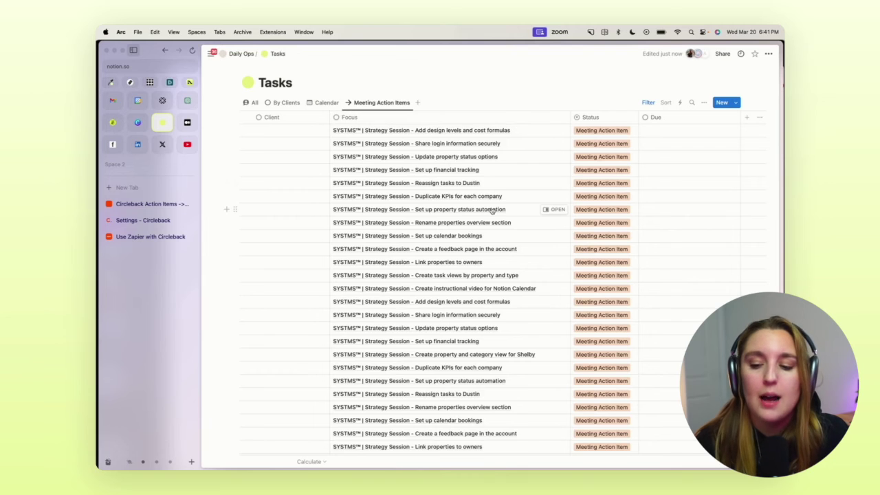
pyautogui.scroll(1, 493, 211)
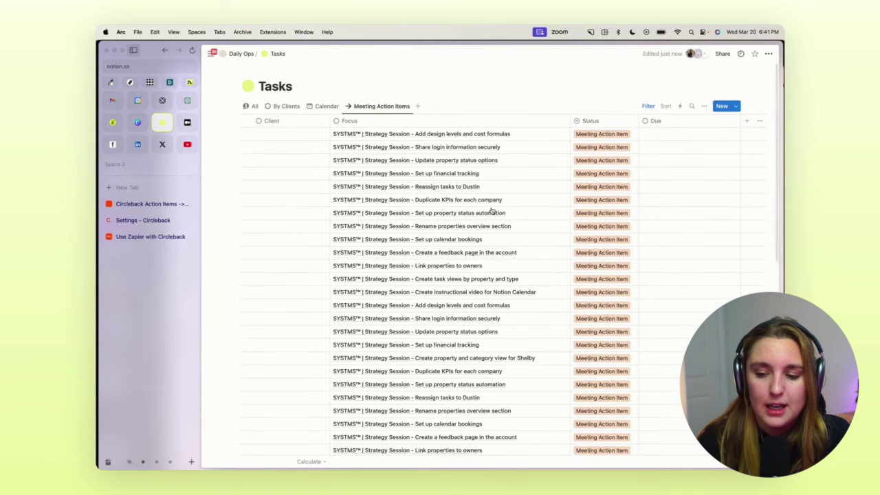
pyautogui.scroll(-5, 492, 211)
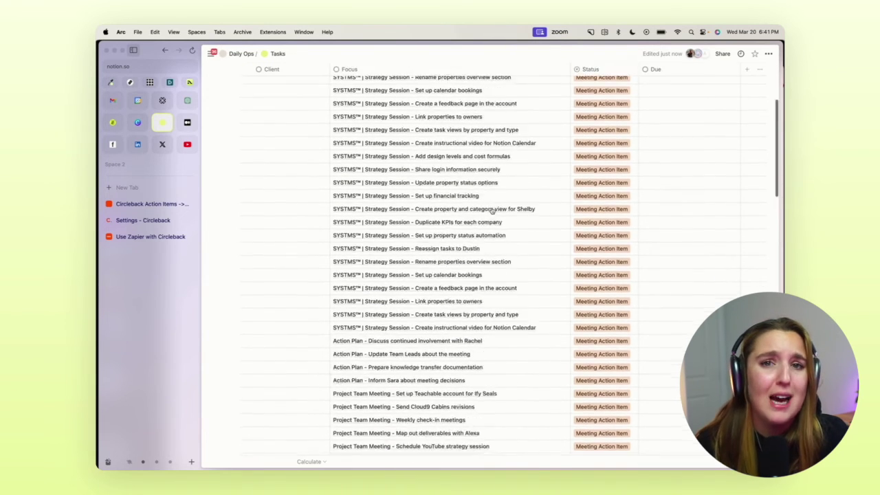
pyautogui.scroll(5, 493, 211)
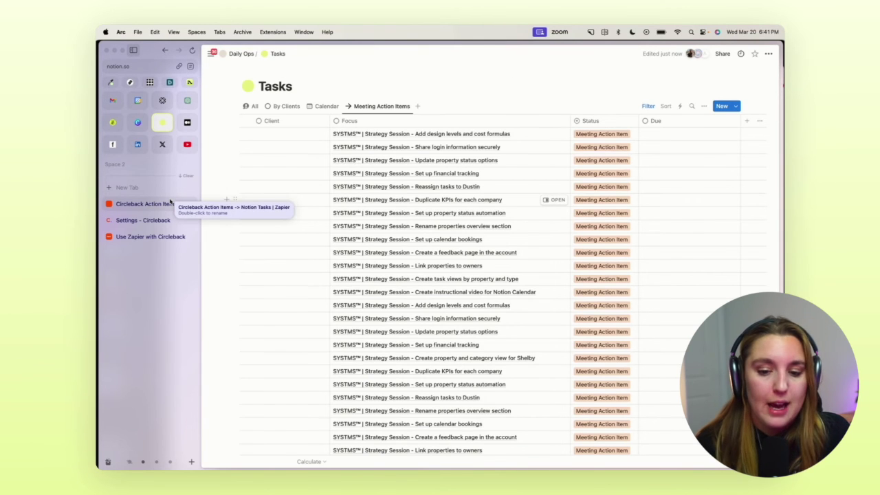
pyautogui.click(156, 219)
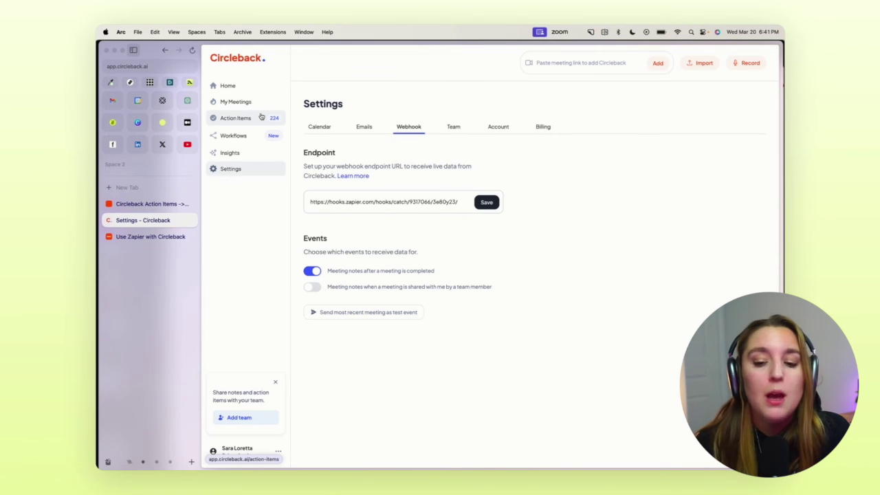
# Mark 'Set up calendar bookings' and 'Create a feedback page' as done in Action Items
pyautogui.click(262, 117)
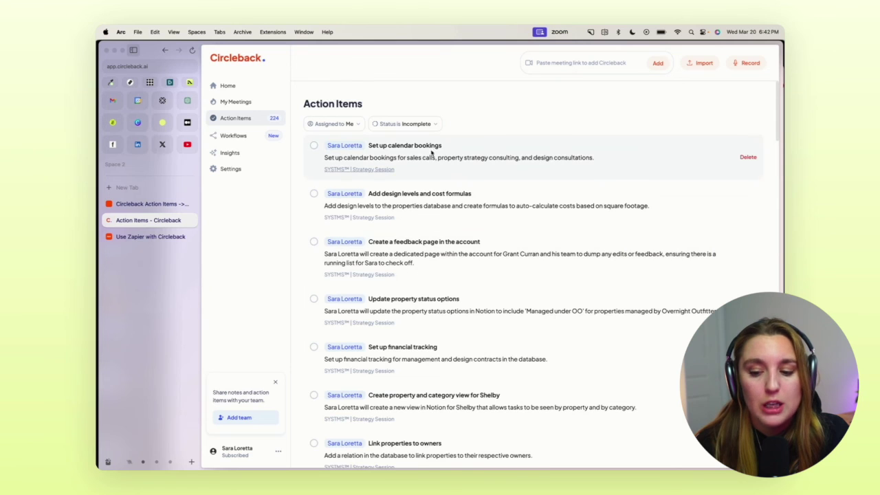
pyautogui.scroll(-1, 435, 344)
pyautogui.scroll(1, 435, 343)
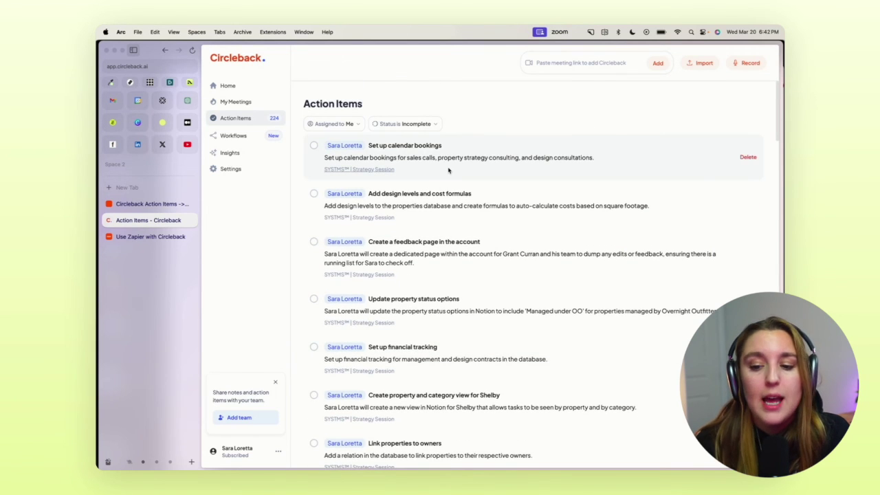
pyautogui.click(313, 146)
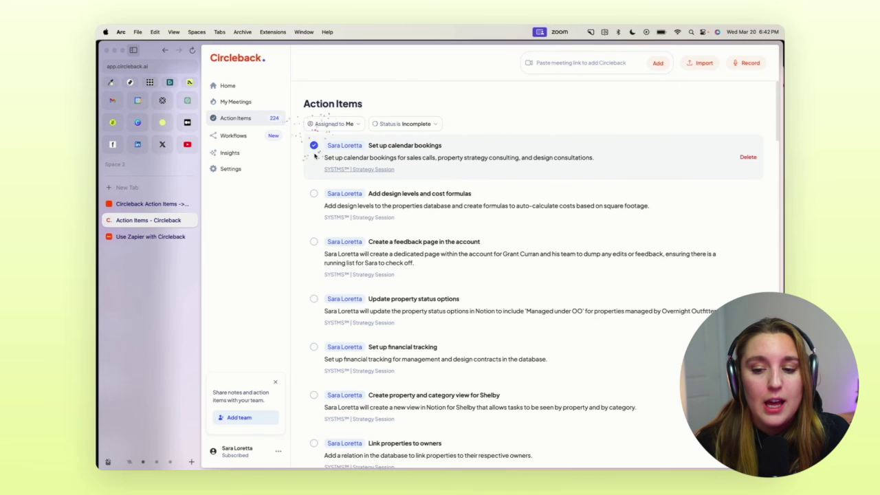
pyautogui.click(313, 193)
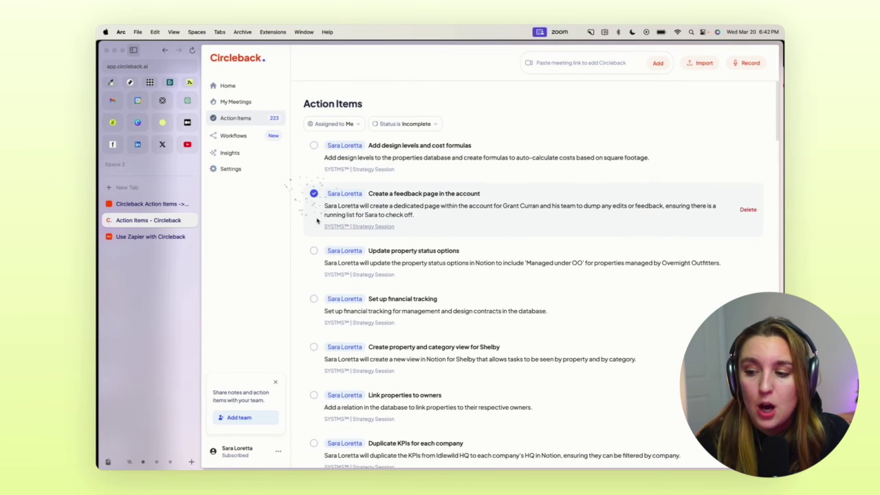
# Delete 'Add design levels and cost formulas' and filter the list to Done items
pyautogui.click(748, 158)
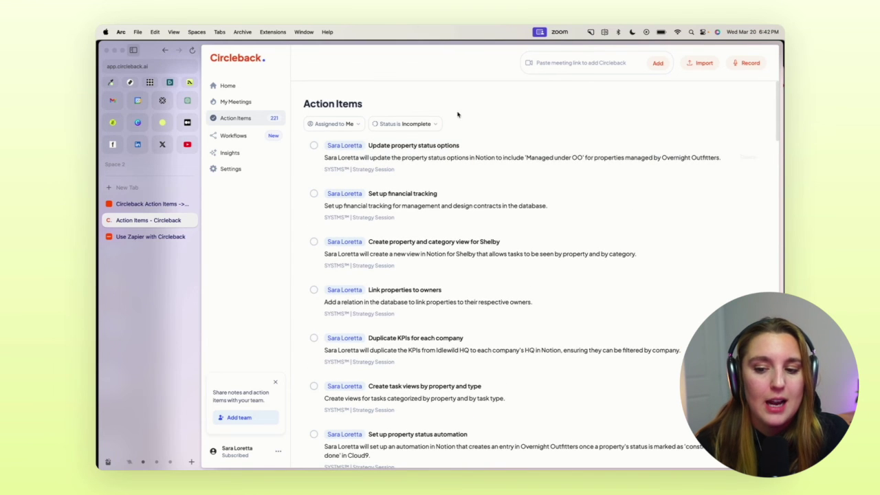
pyautogui.click(434, 122)
pyautogui.click(418, 197)
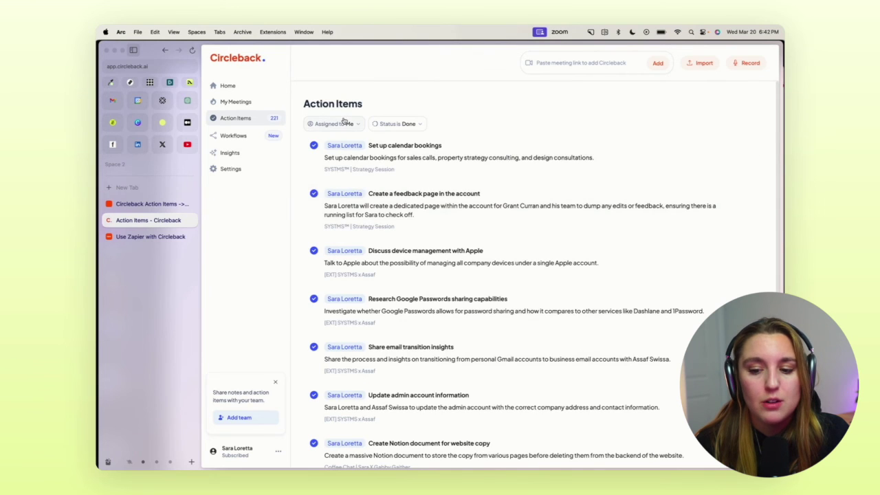
# Set the Assigned to filter to Anyone after briefly trying Not Me
pyautogui.click(344, 123)
pyautogui.click(344, 197)
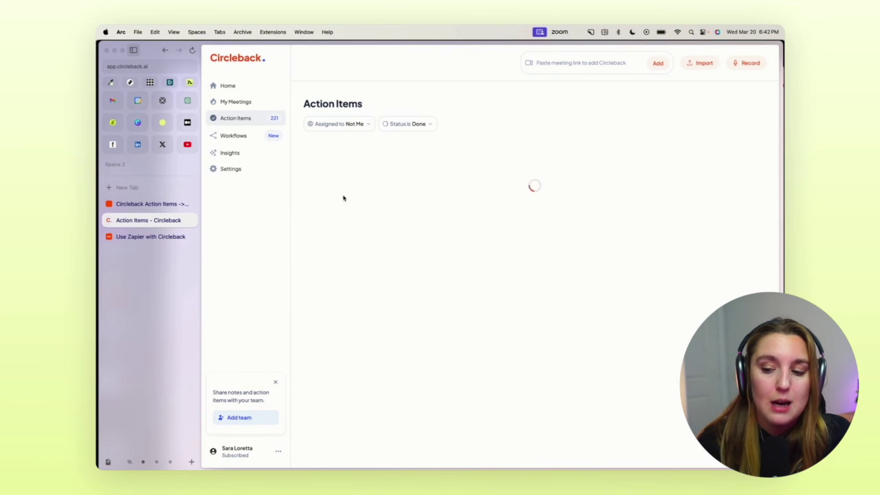
pyautogui.click(342, 126)
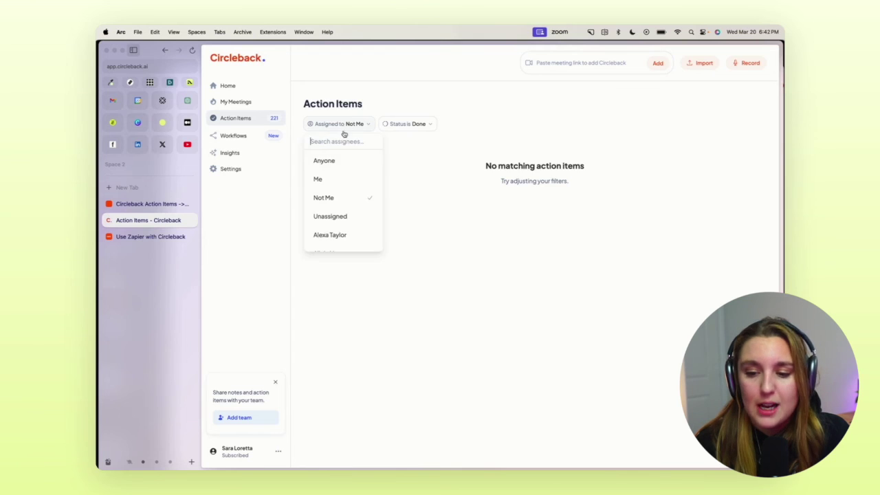
pyautogui.click(343, 158)
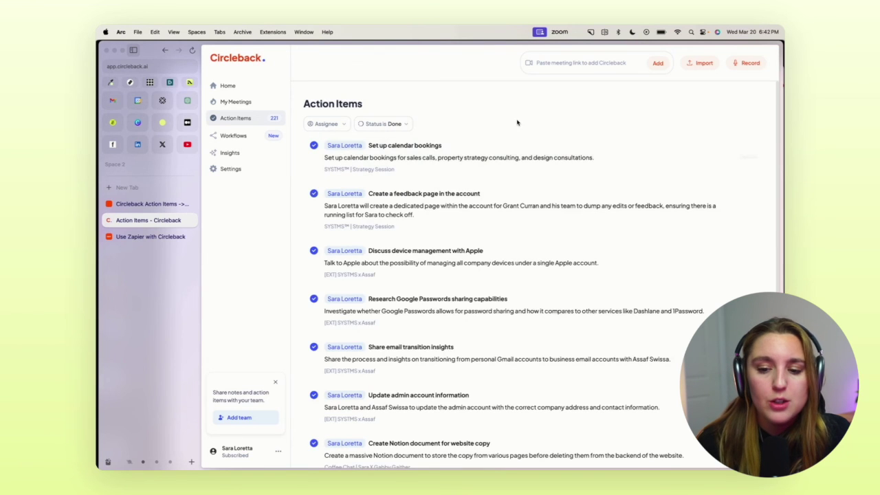